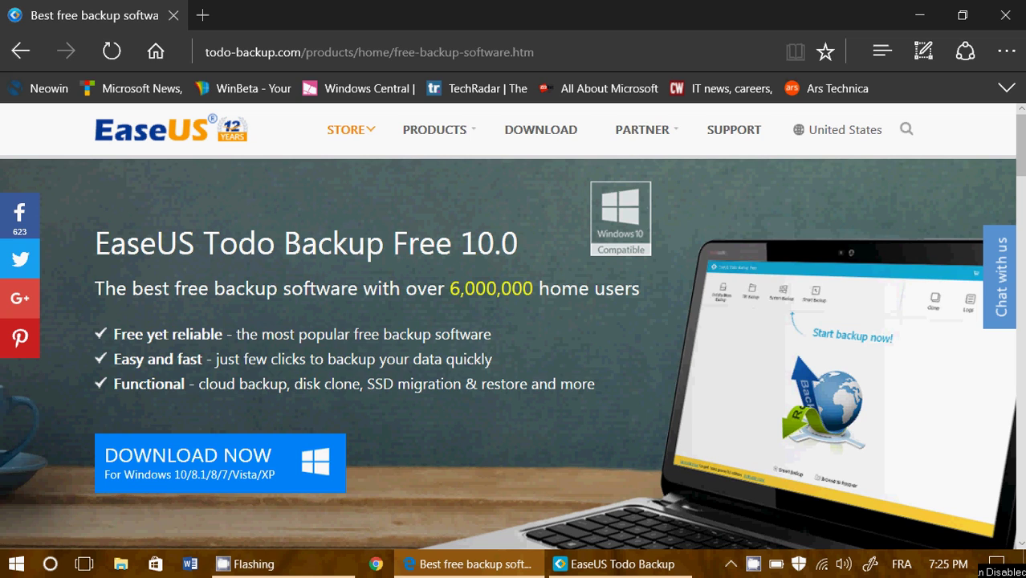
Step: Bring the EaseUS Todo Backup Free 10.0 window to the front from the taskbar
click(620, 564)
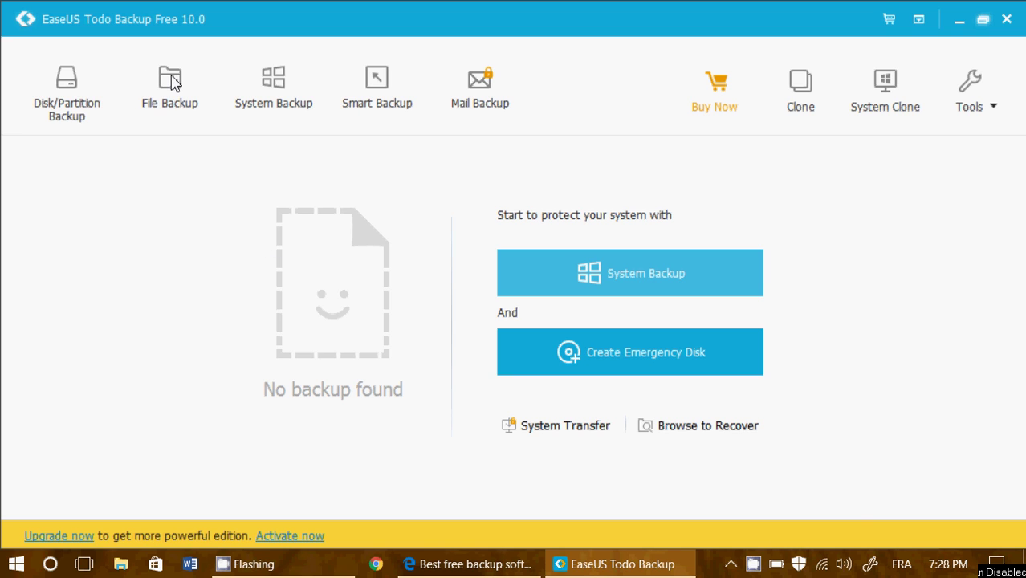
click(171, 85)
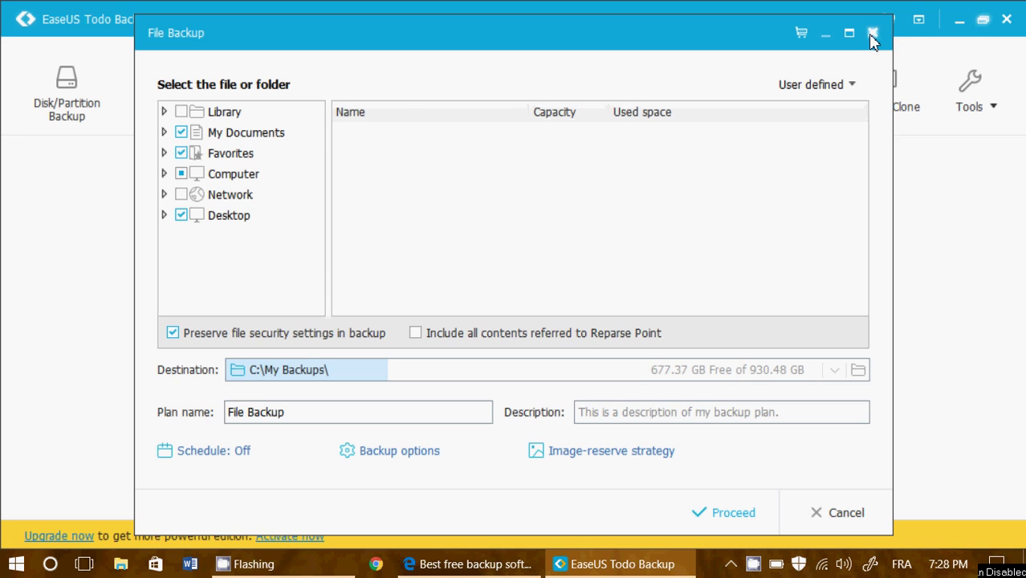
click(873, 34)
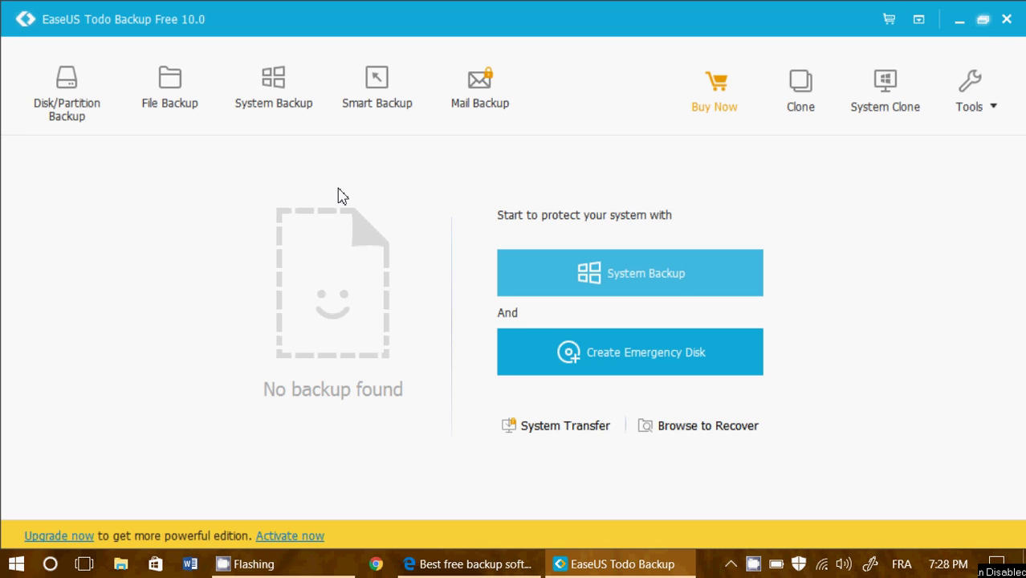
Step: Copy the todo-backup.com download page's full address from Edge's address bar
click(473, 565)
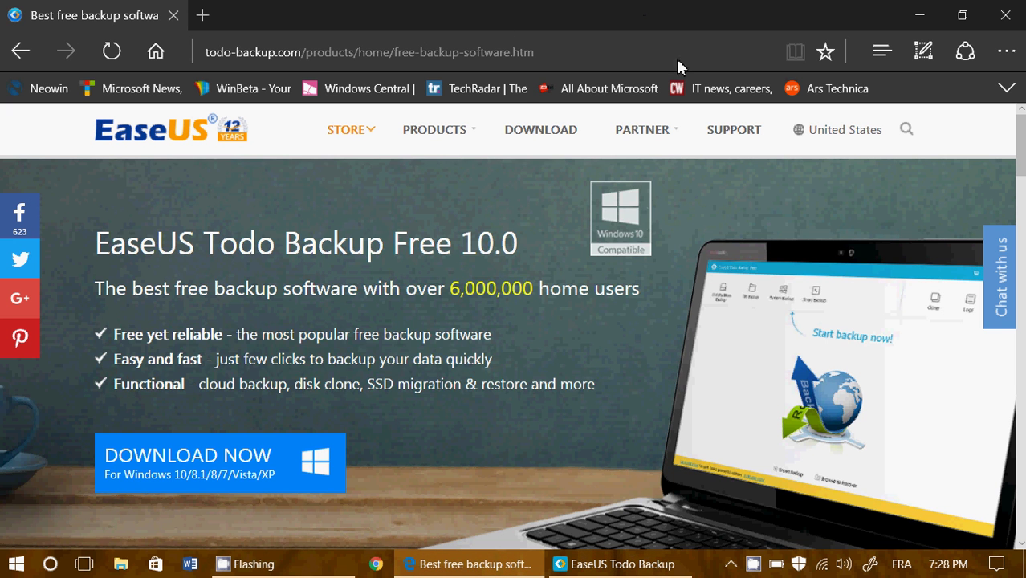
click(342, 54)
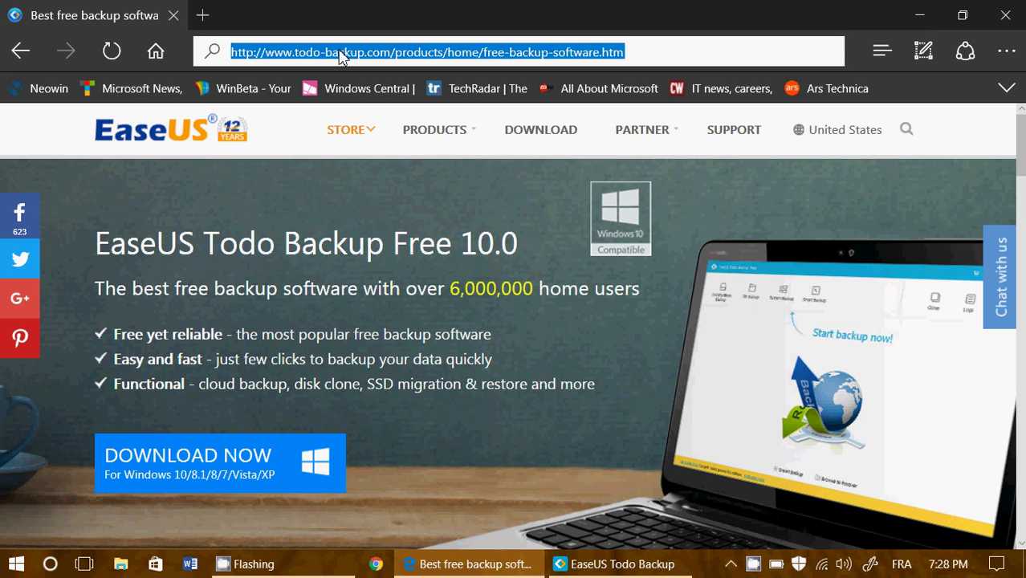
right_click(341, 55)
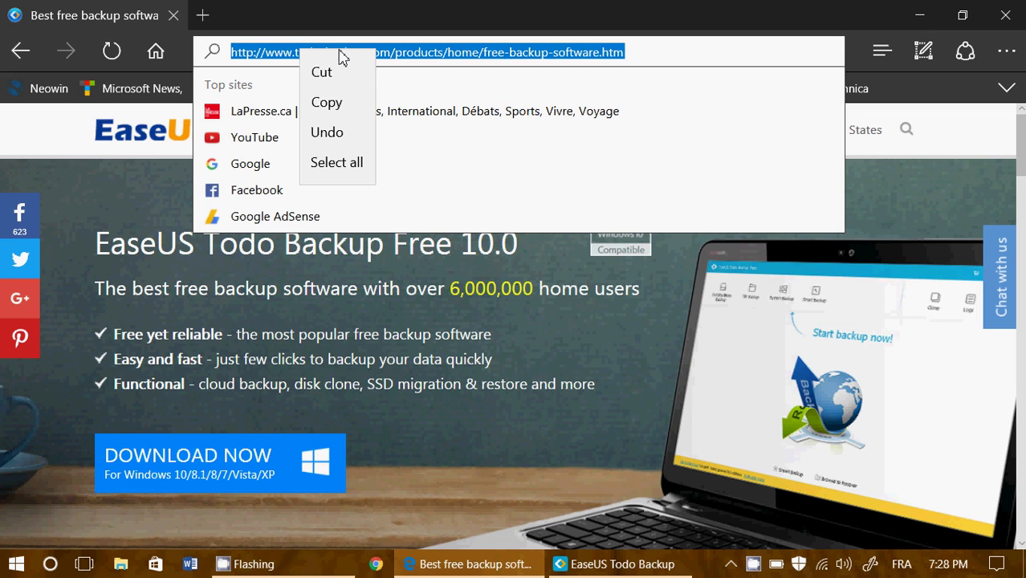
click(345, 116)
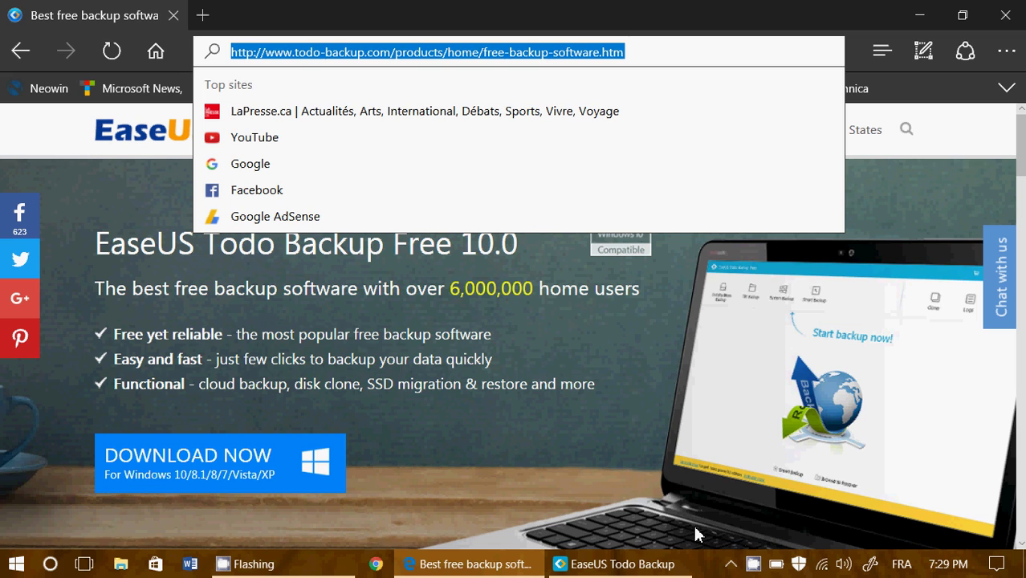
click(753, 563)
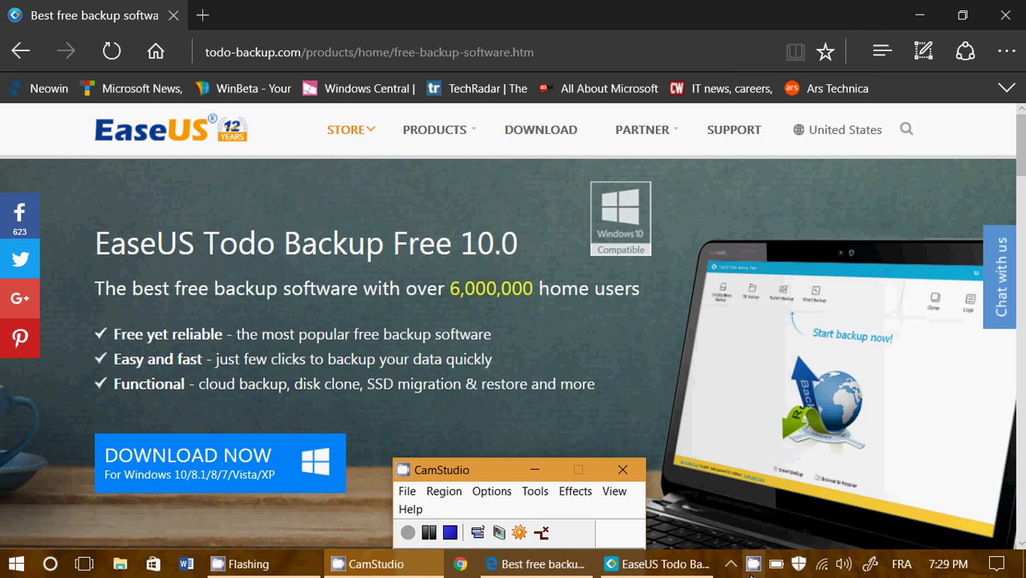